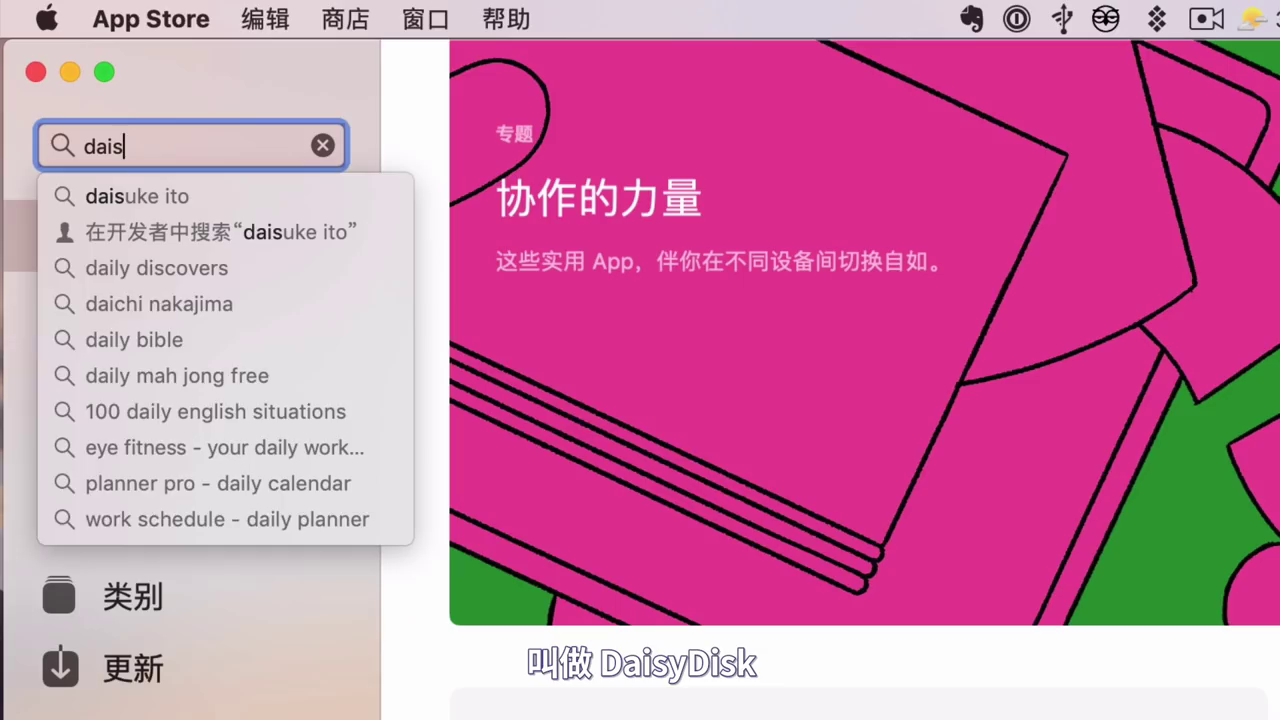
Step: Search the App Store for daisydisk and look through the DaisyDisk result
{"action": "type", "text": "ydisk"}
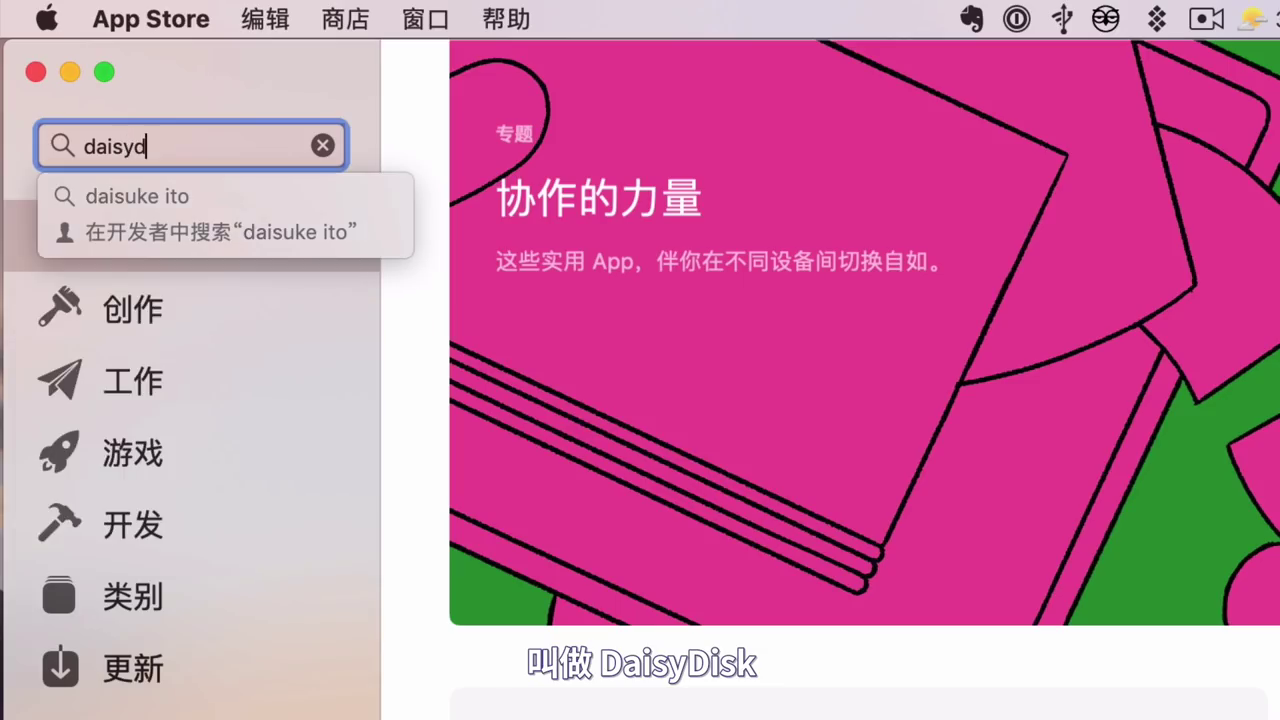
{"action": "key", "text": "Return"}
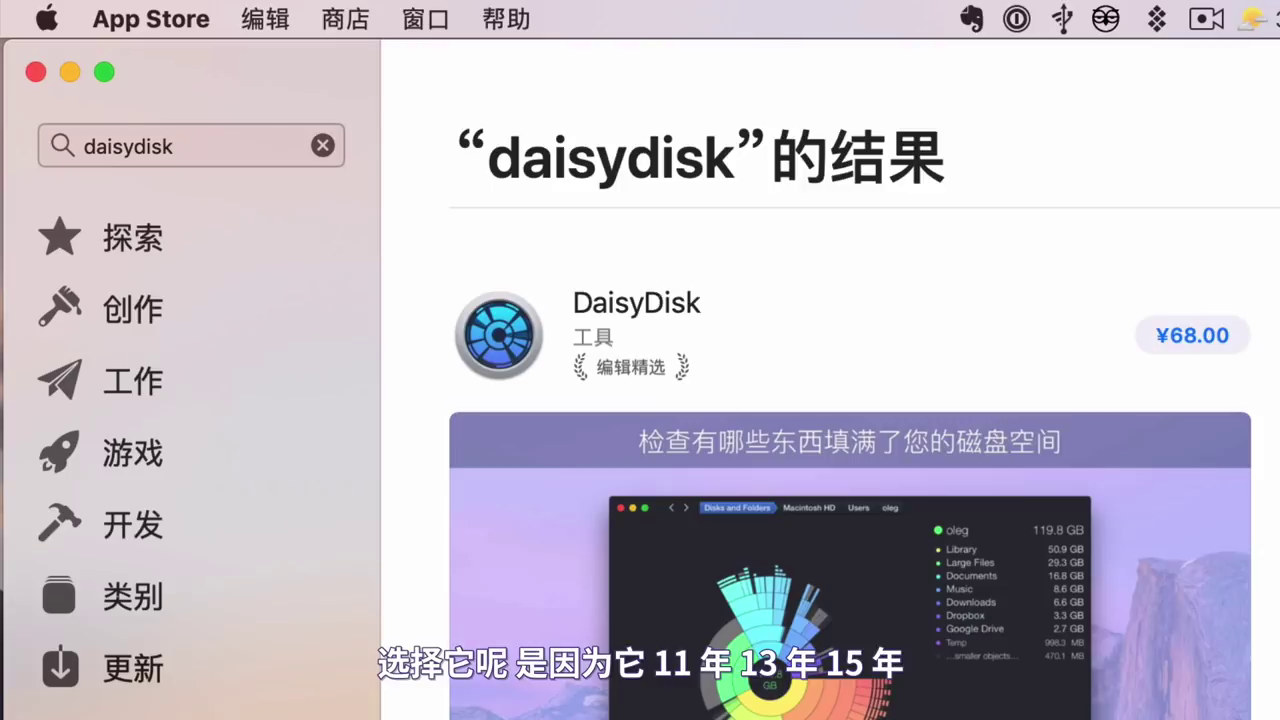
{"action": "left_click", "coordinate": [500, 363]}
{"action": "scroll", "coordinate": [500, 366], "scroll_direction": "down", "scroll_amount": 10}
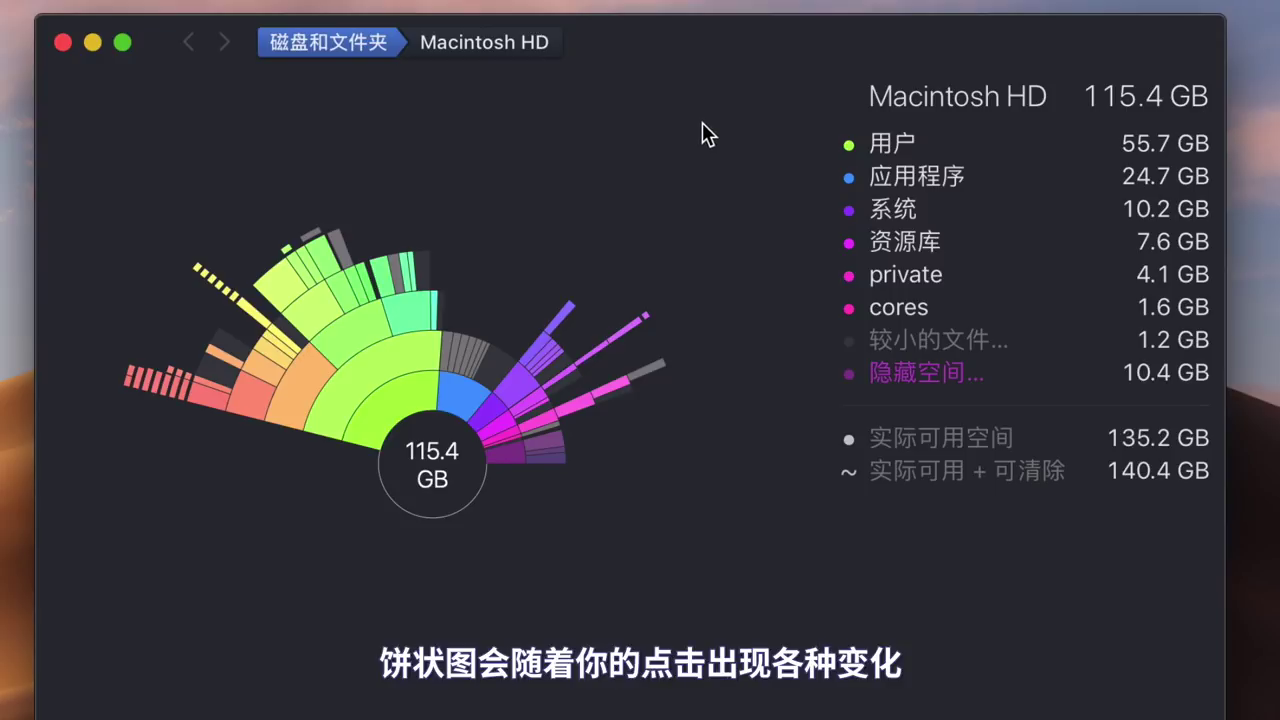
Step: In DaisyDisk, expand the 用户 segment of Macintosh HD, return to the disk overview and inspect the segments of the chart
{"action": "left_click", "coordinate": [380, 435]}
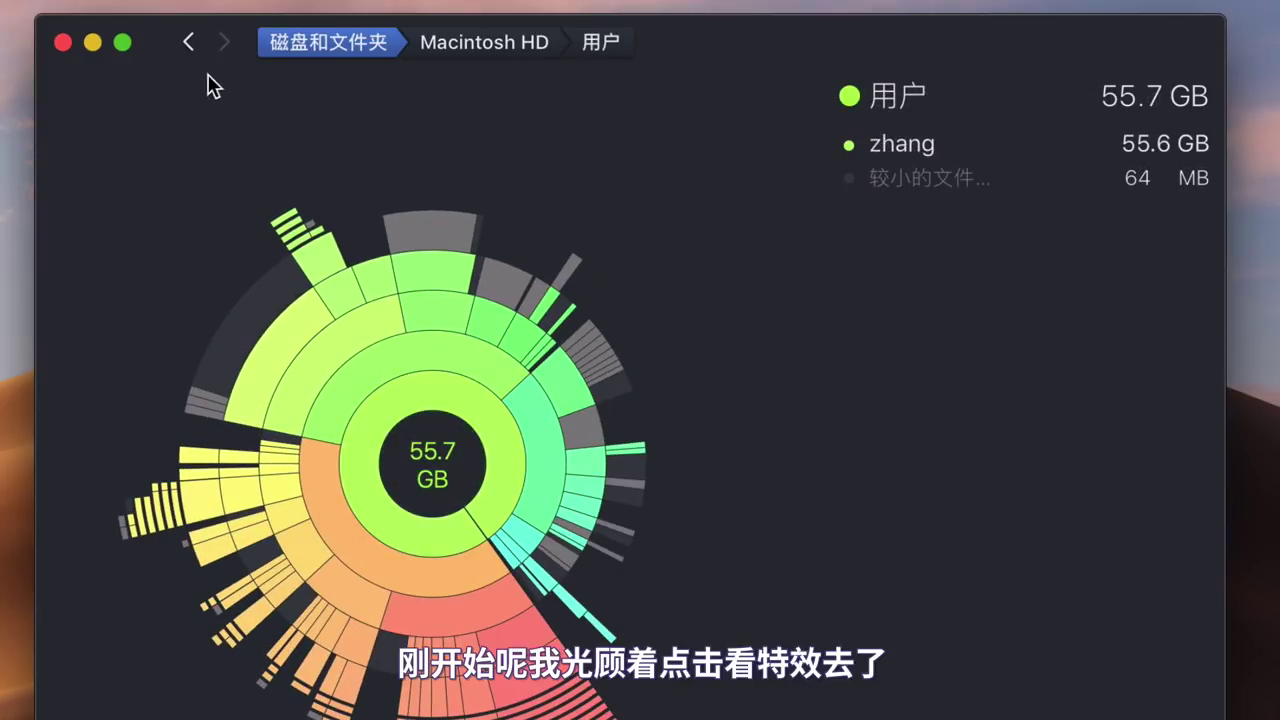
{"action": "left_click", "coordinate": [189, 42]}
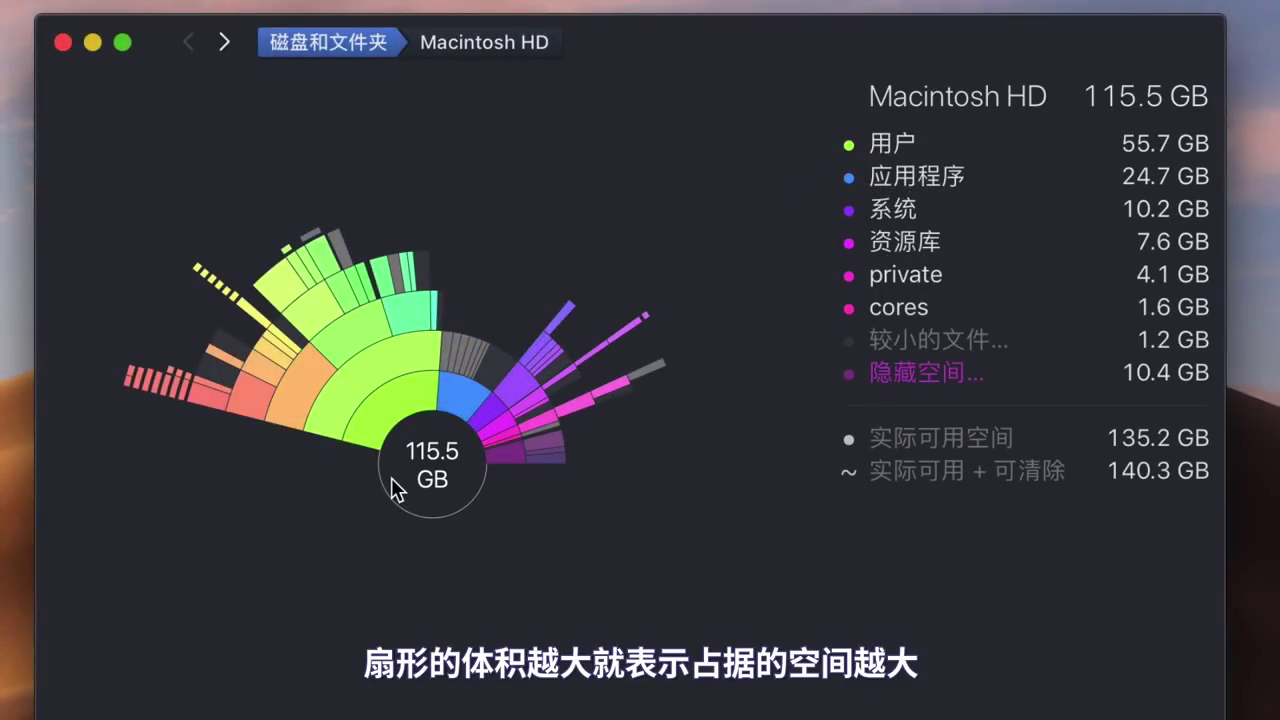
{"action": "mouse_move", "coordinate": [400, 425]}
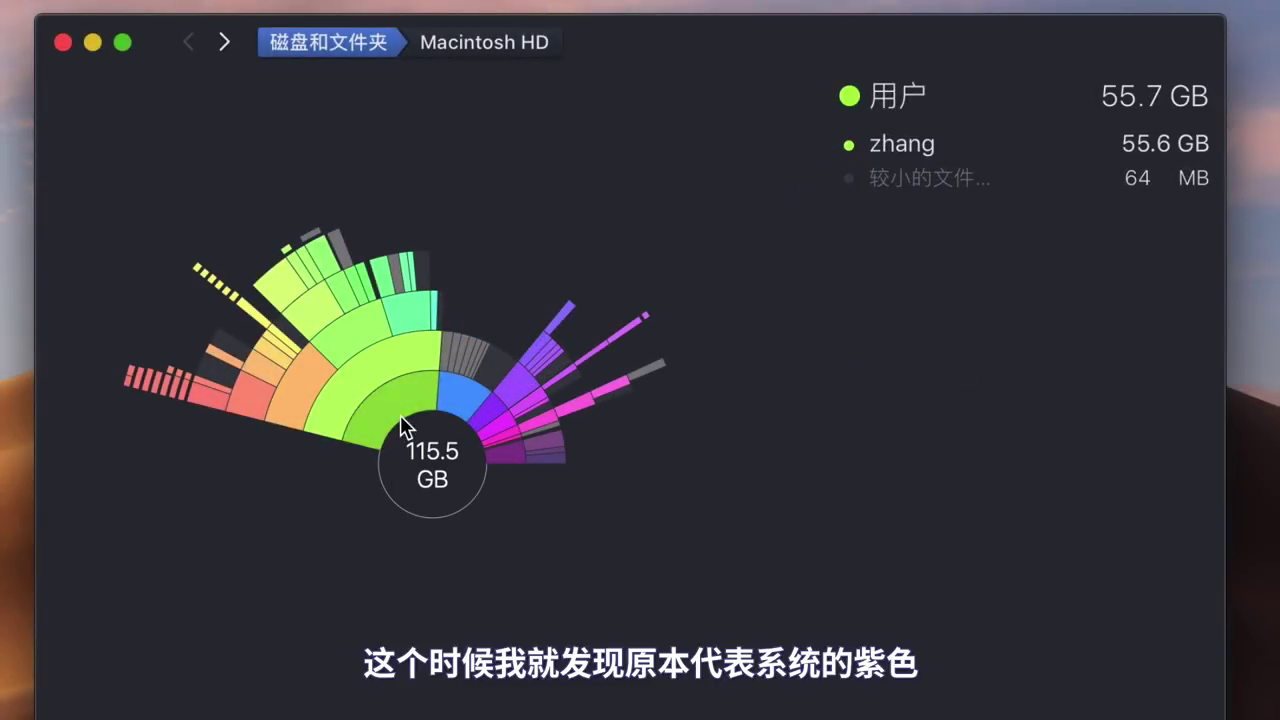
{"action": "mouse_move", "coordinate": [465, 405]}
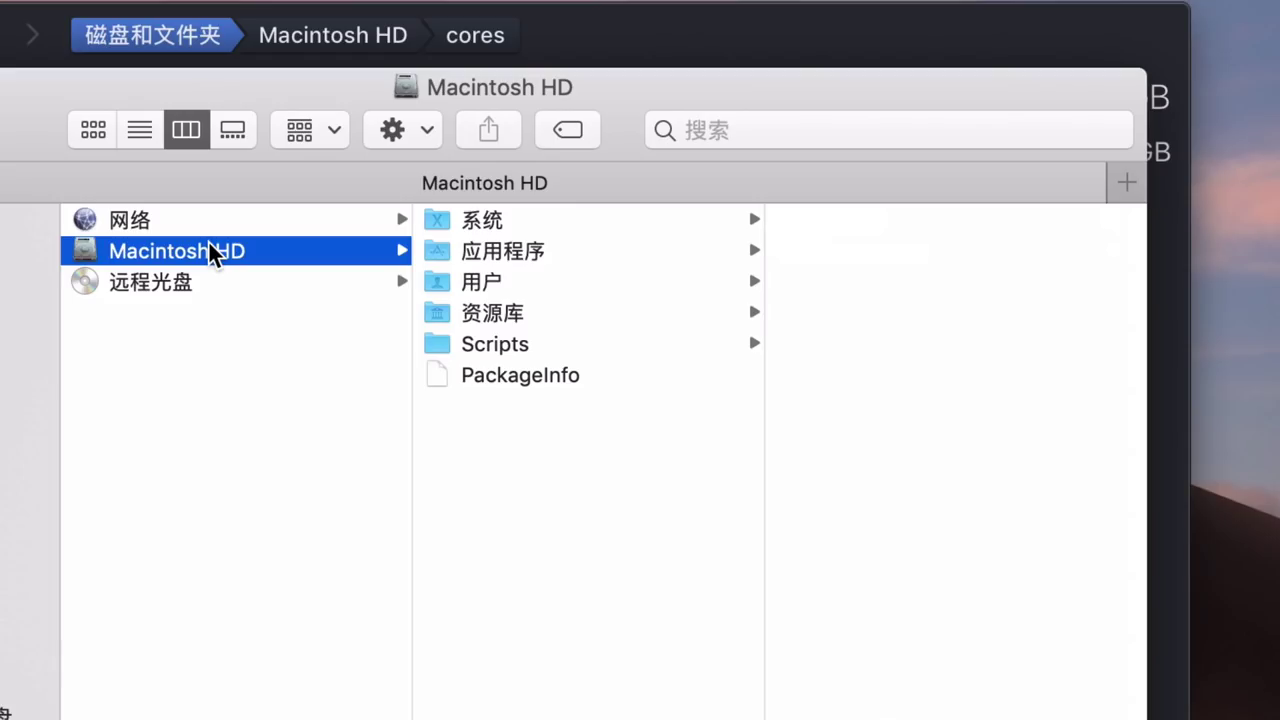
Step: Check Macintosh HD in Finder, reveal core.651 there from DaisyDisk's cores folder, and select its parent folder cores
{"action": "left_click", "coordinate": [217, 257]}
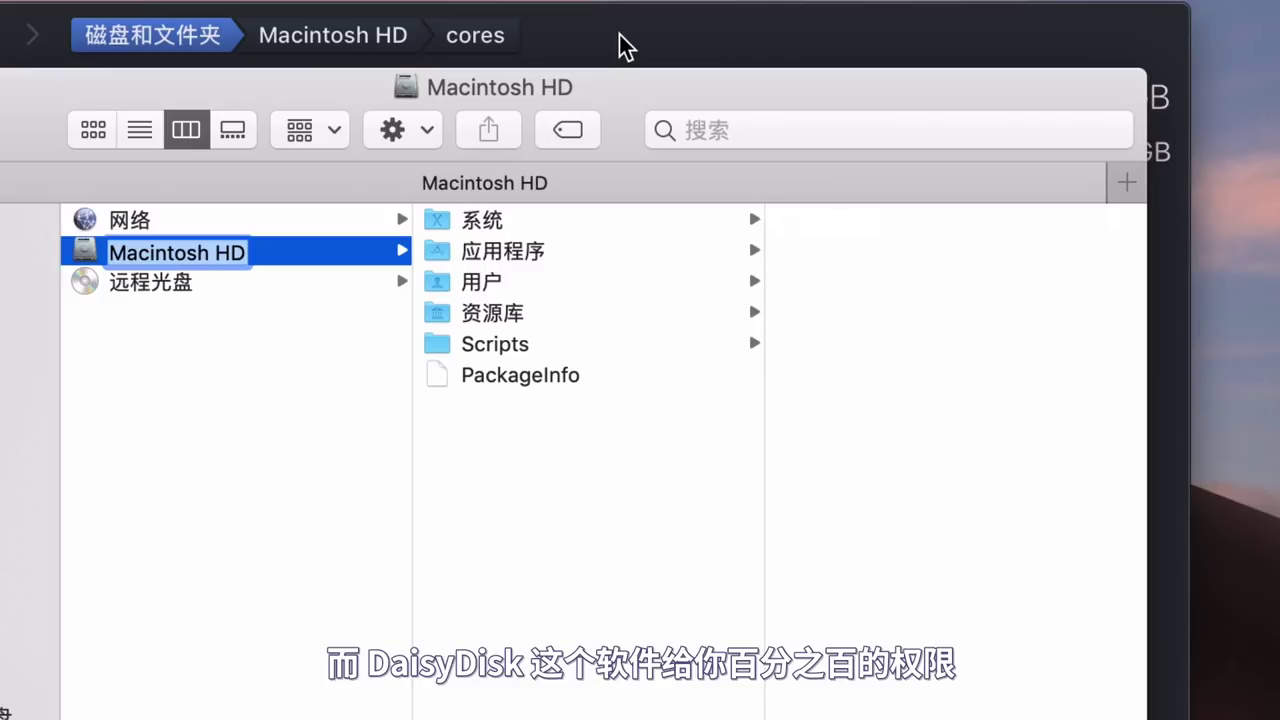
{"action": "left_click", "coordinate": [617, 45]}
{"action": "right_click", "coordinate": [874, 152]}
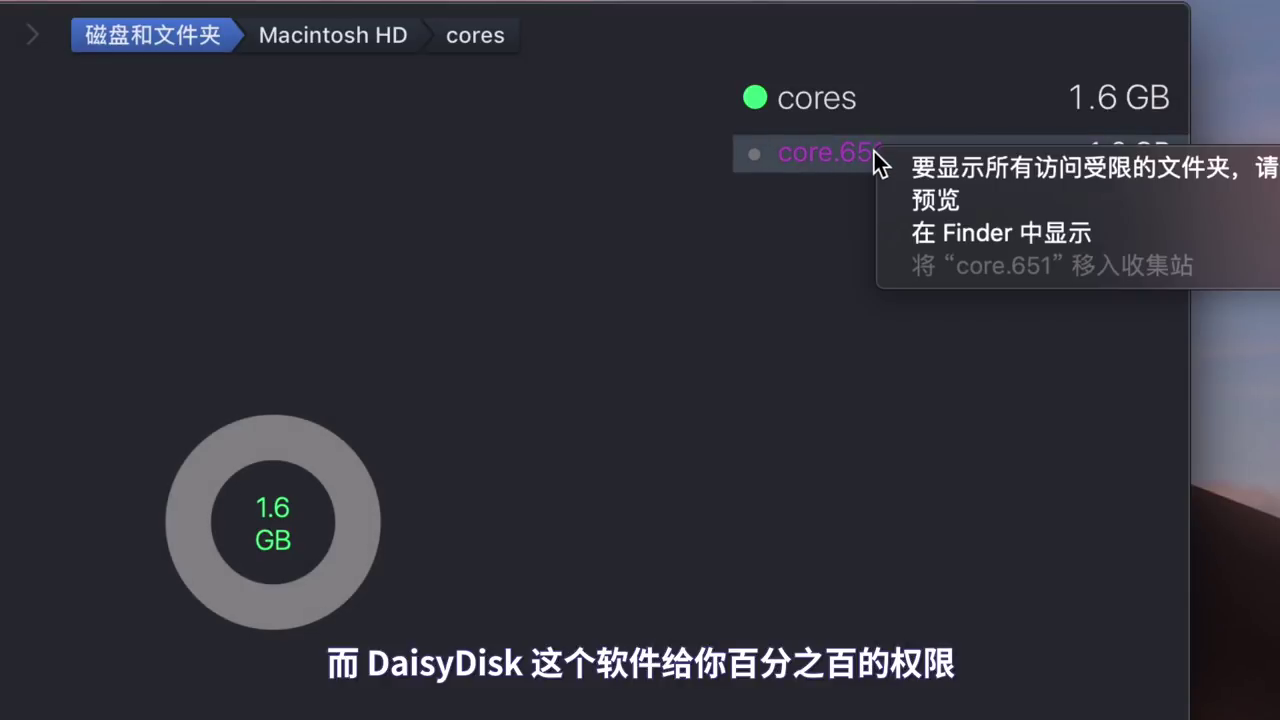
{"action": "left_click", "coordinate": [934, 226]}
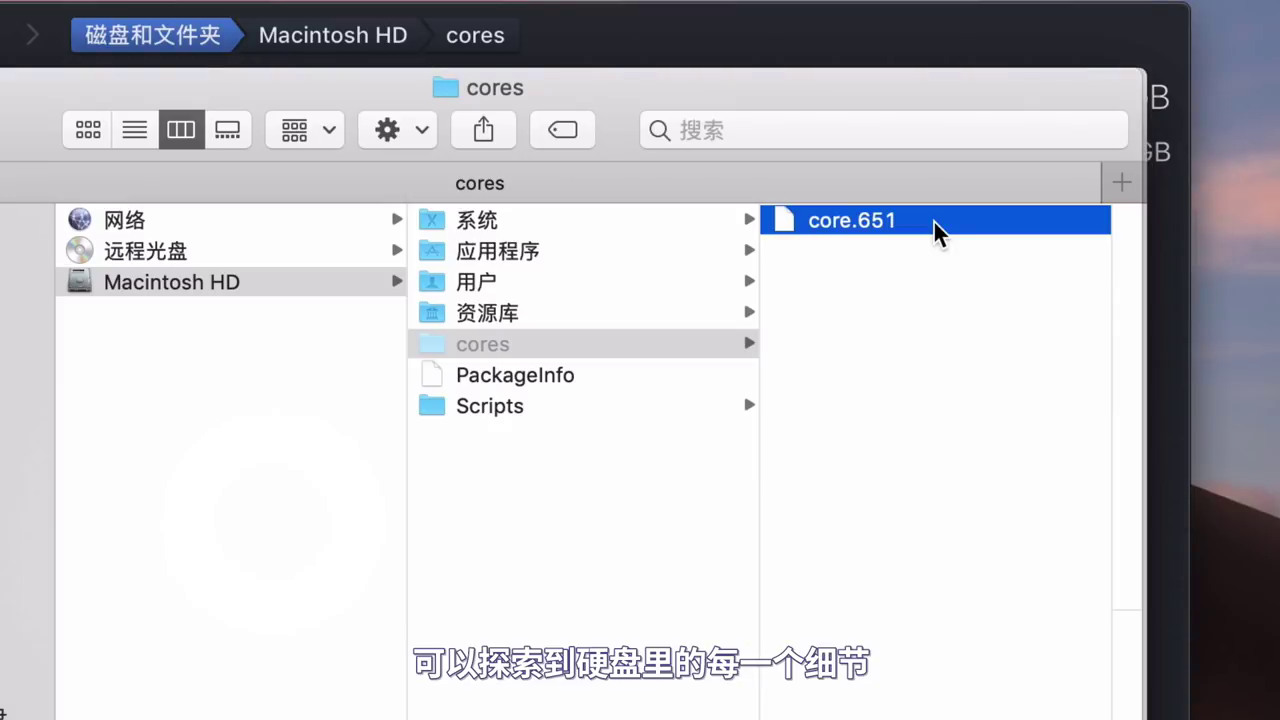
{"action": "left_click", "coordinate": [548, 348]}
{"action": "left_click_drag", "start_coordinate": [594, 86], "coordinate": [600, 393]}
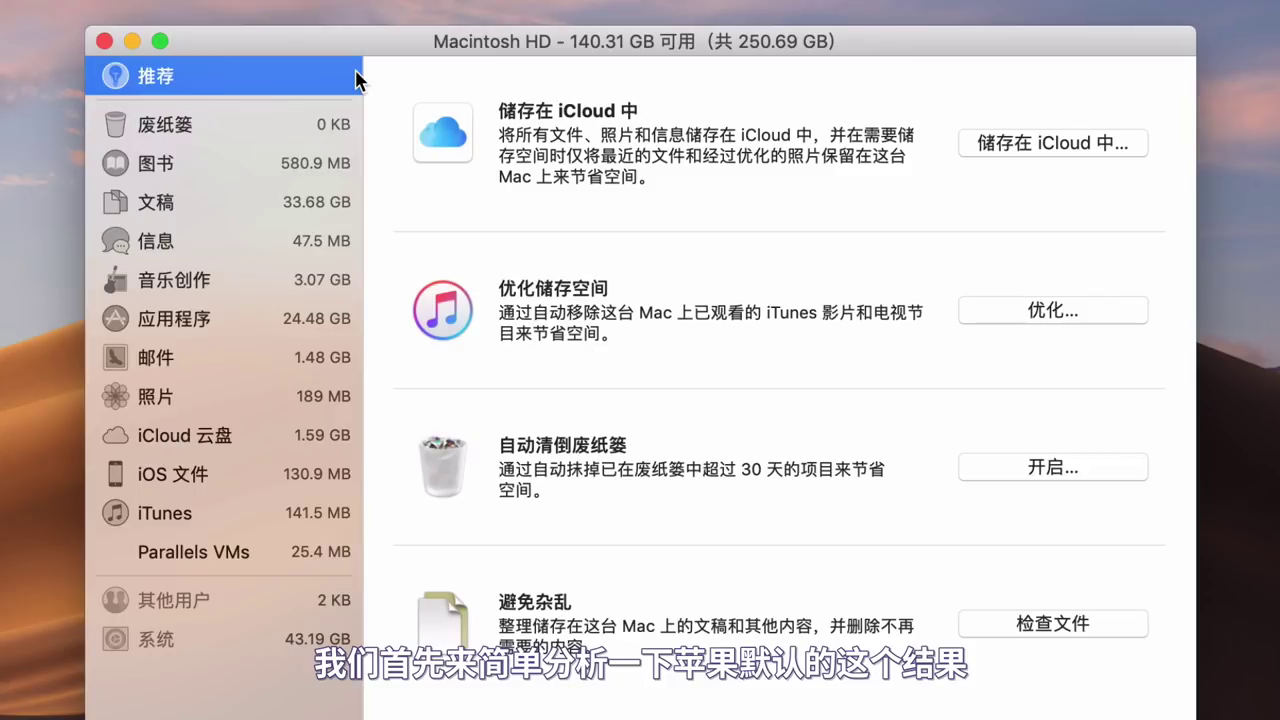
Step: In the macOS storage manager, examine 文稿 with its 文件浏览器 view, plus 图书, 信息, 应用程序, 邮件, 照片 and iTunes
{"action": "left_click", "coordinate": [212, 203]}
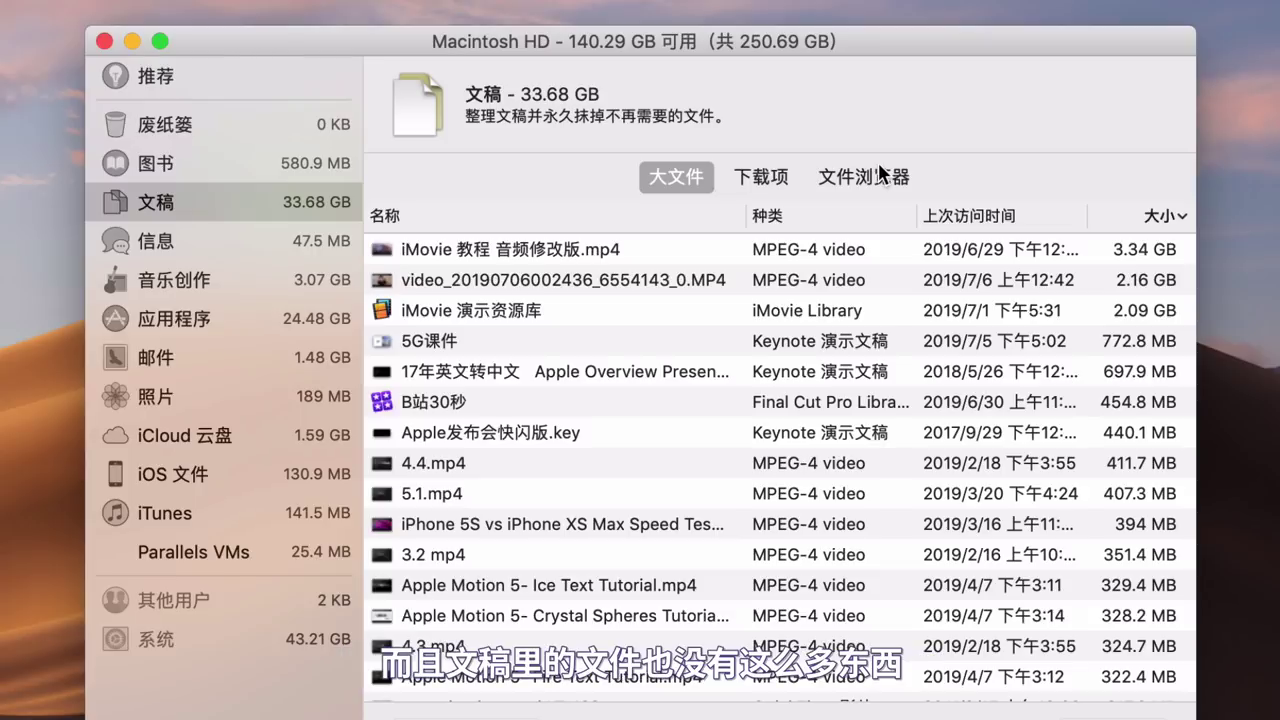
{"action": "left_click", "coordinate": [879, 168]}
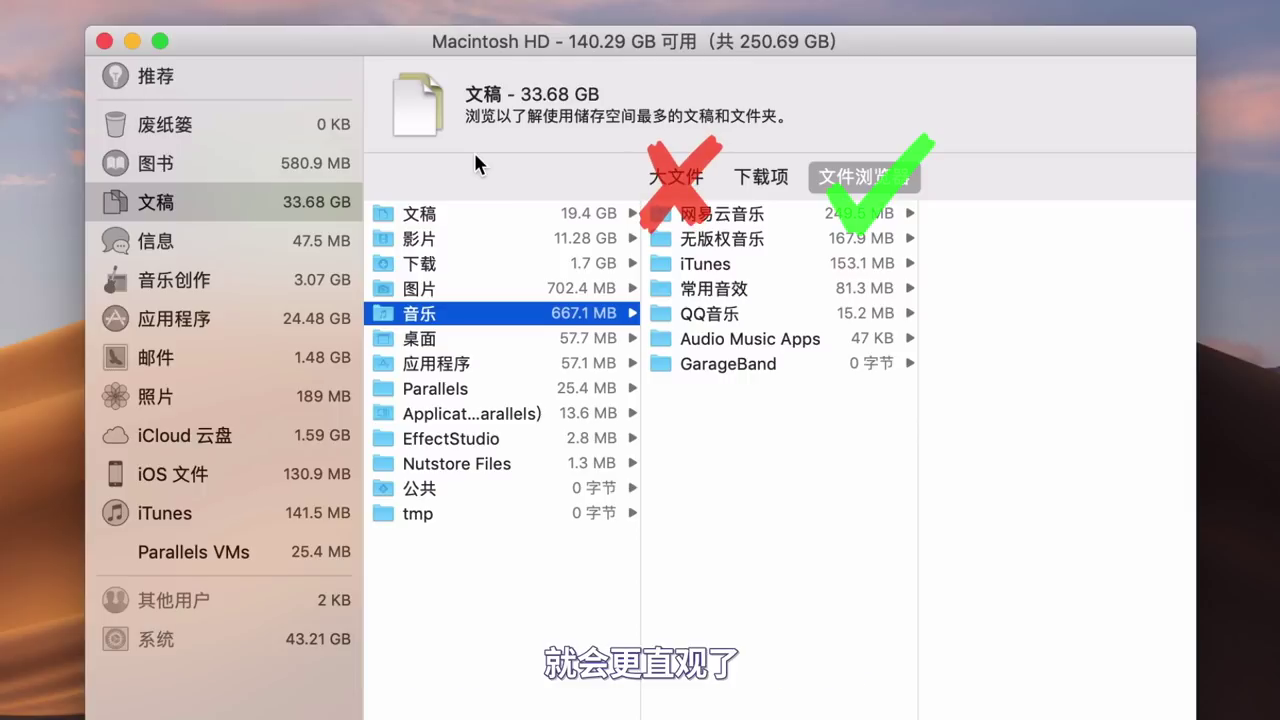
{"action": "left_click", "coordinate": [192, 162]}
{"action": "left_click", "coordinate": [169, 243]}
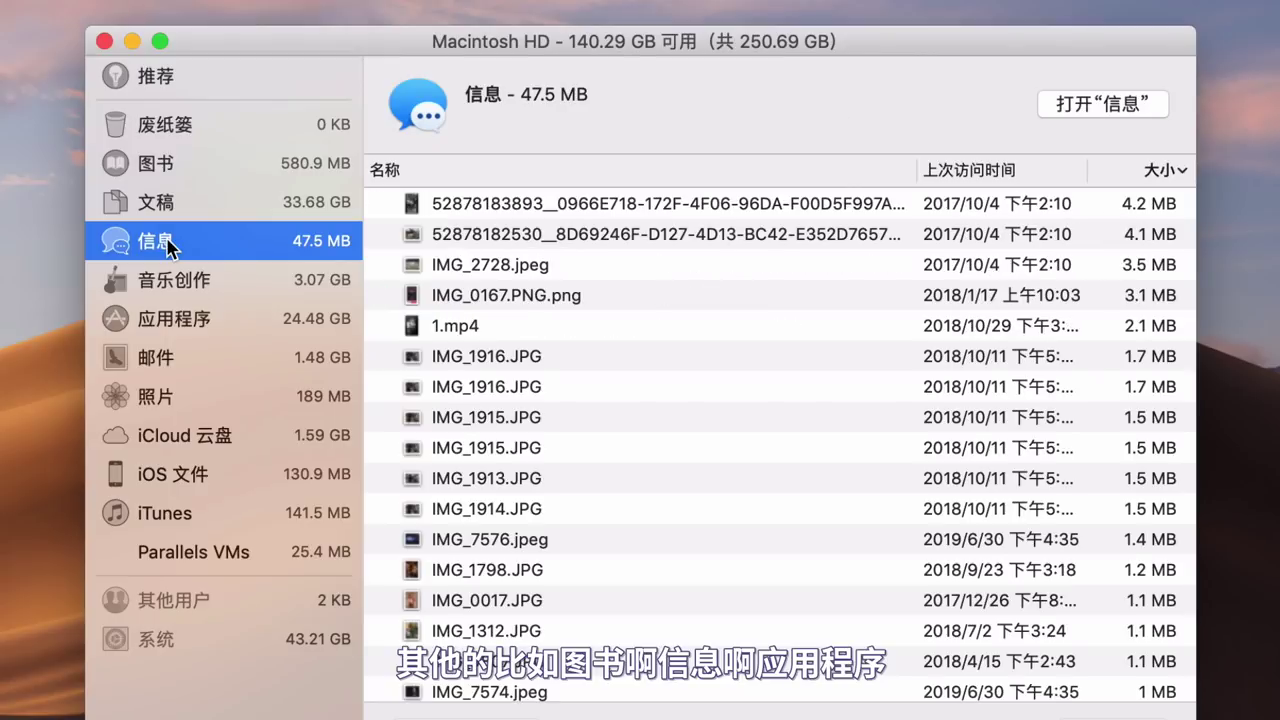
{"action": "left_click", "coordinate": [172, 320]}
{"action": "left_click", "coordinate": [217, 366]}
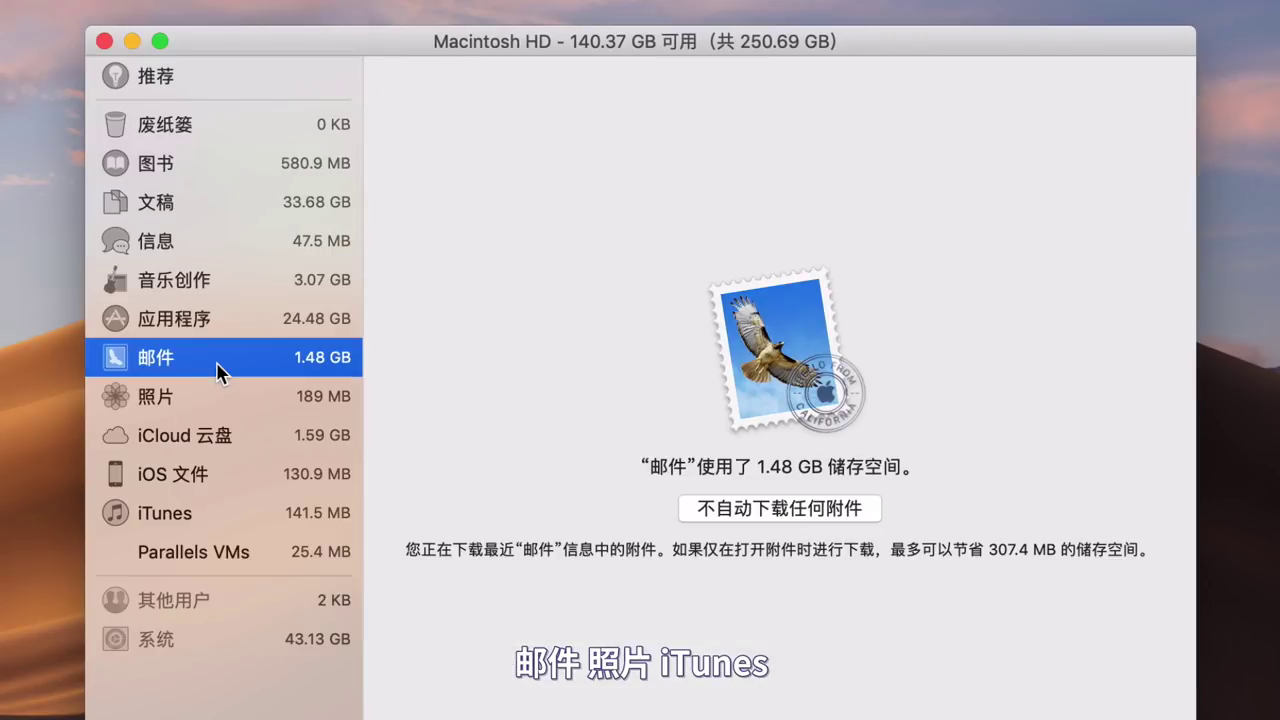
{"action": "left_click", "coordinate": [198, 400]}
{"action": "left_click", "coordinate": [192, 513]}
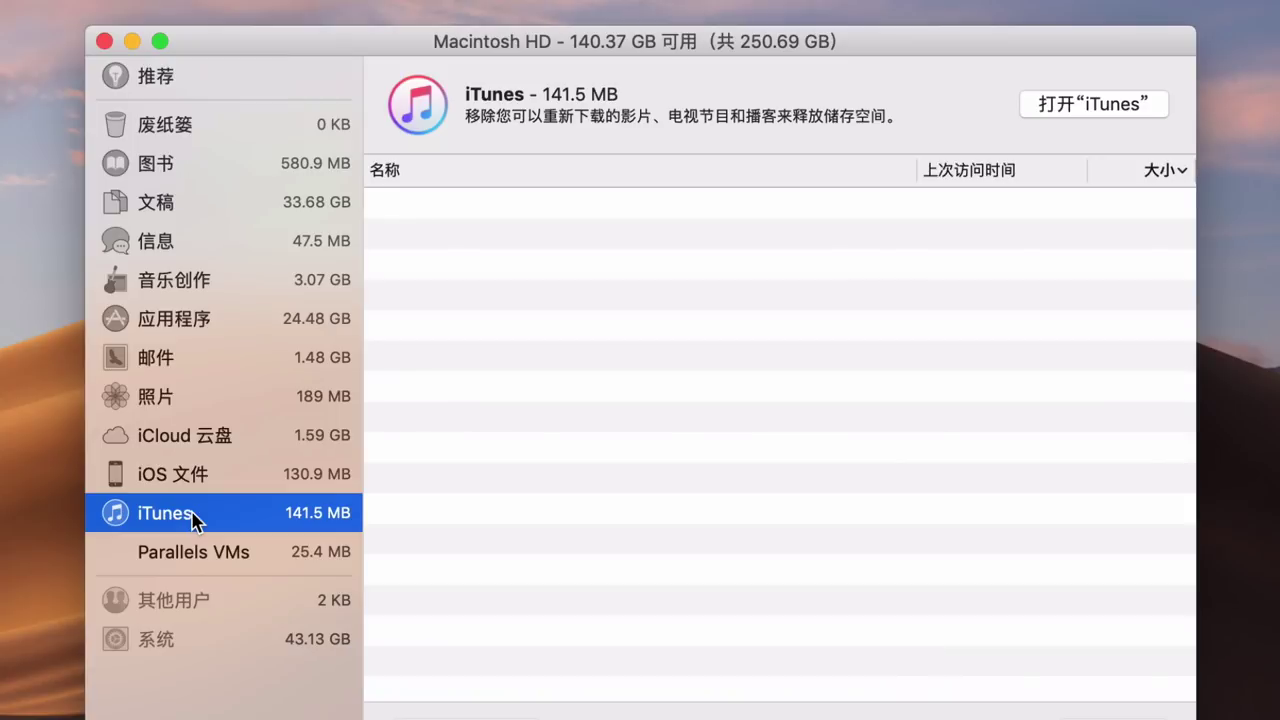
Step: Compare the storage used by 音乐创作 with the 库乐队 entry under 应用程序
{"action": "left_click", "coordinate": [217, 280]}
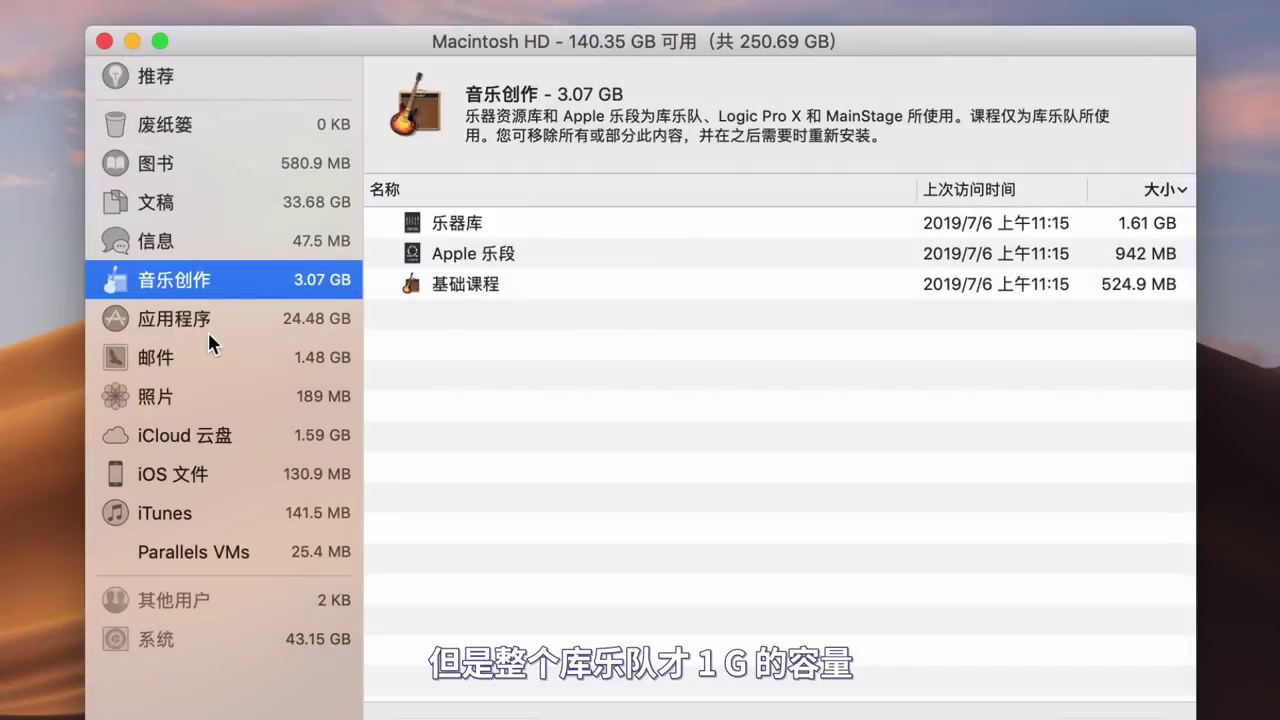
{"action": "left_click", "coordinate": [209, 325]}
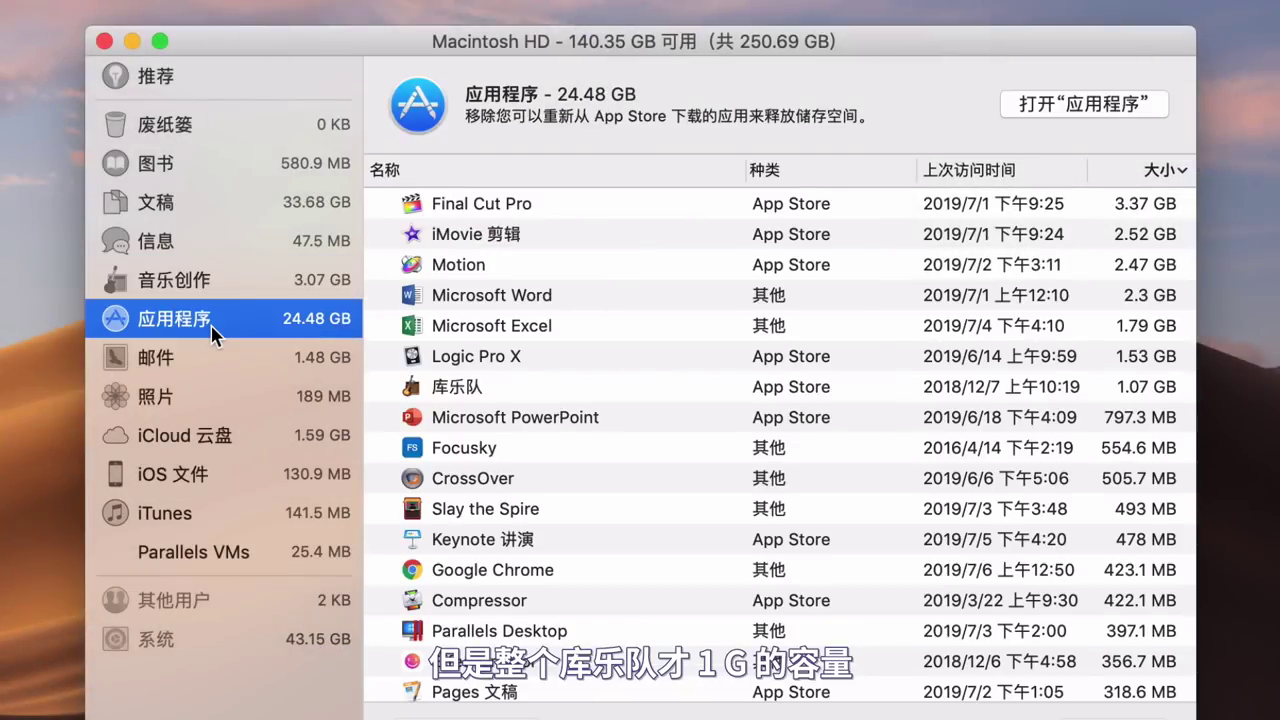
{"action": "left_click", "coordinate": [440, 388]}
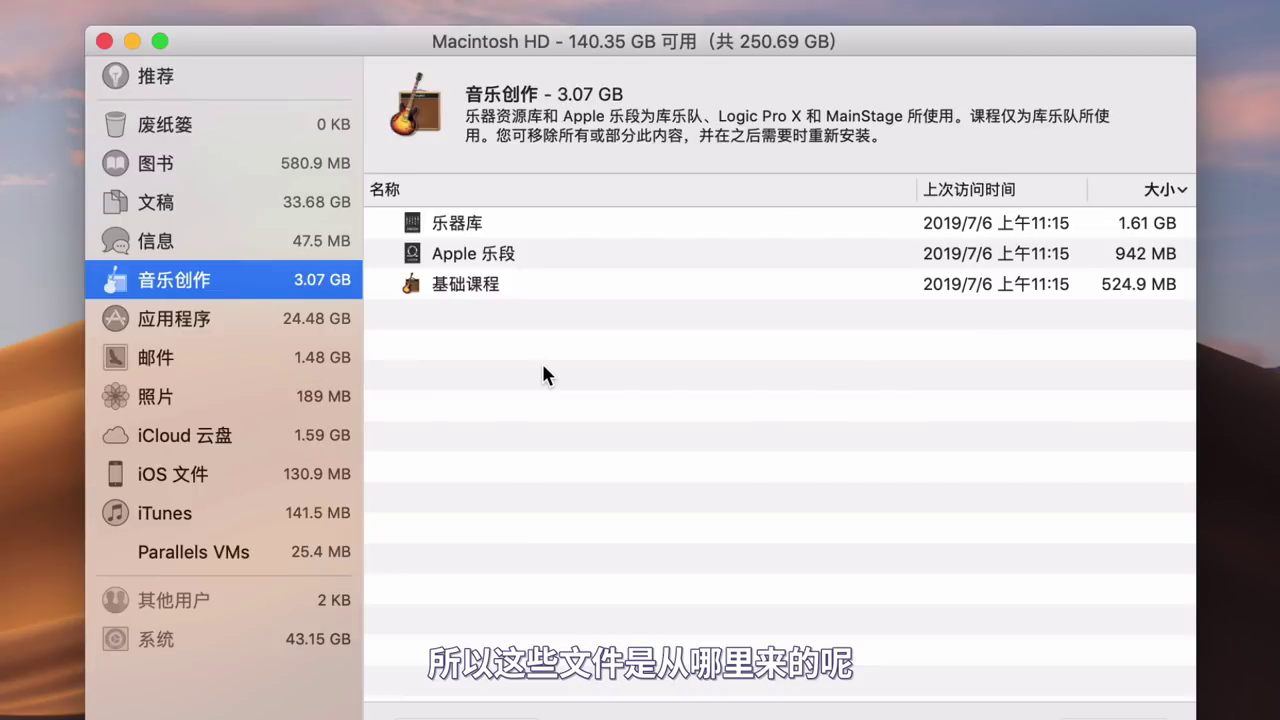
Step: Reveal the 基础课程 item of 音乐创作 in Finder and trace its folder path back to 资源库
{"action": "left_click", "coordinate": [550, 286]}
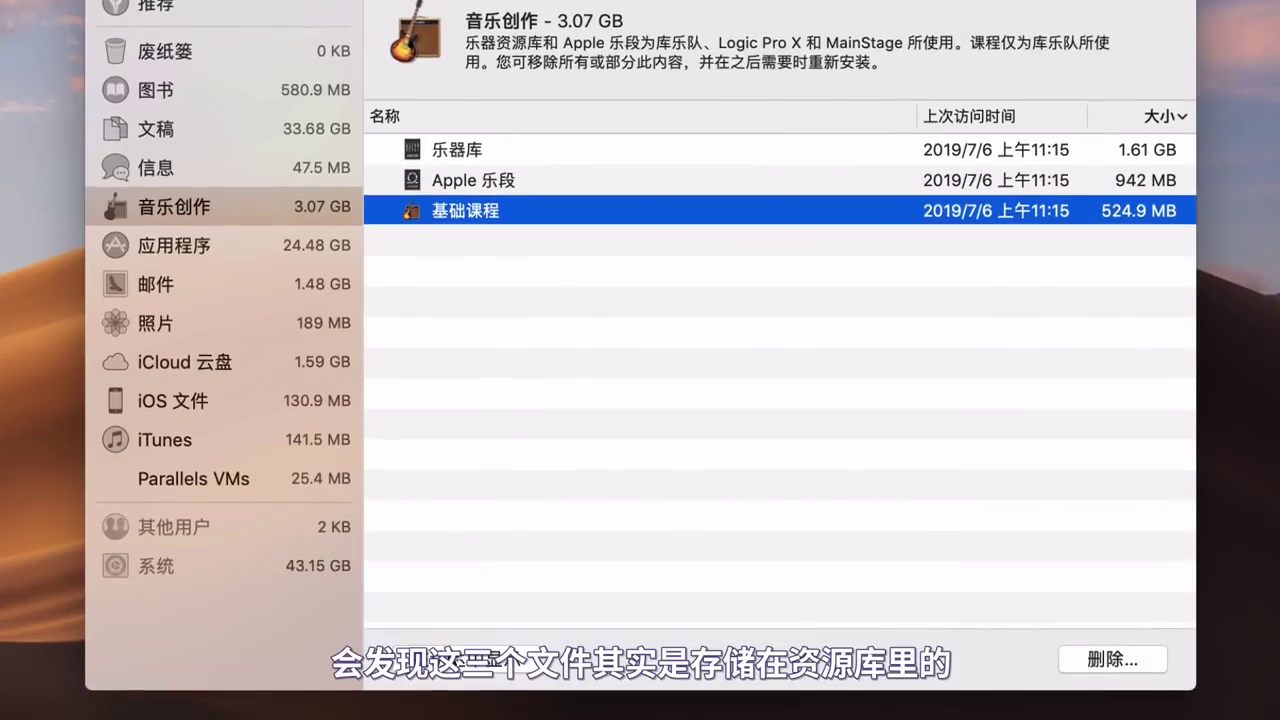
{"action": "double_click", "coordinate": [550, 210]}
{"action": "key", "text": "super+3"}
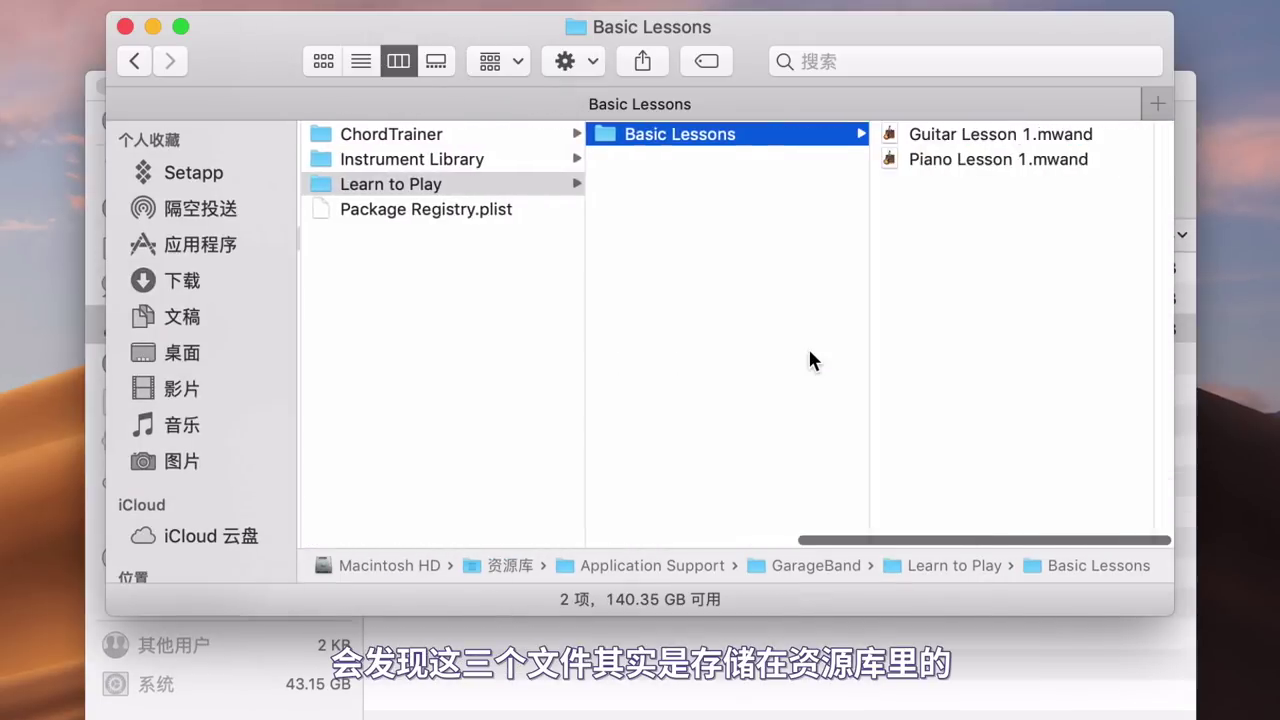
{"action": "scroll", "coordinate": [629, 352], "scroll_direction": "left", "scroll_amount": 10}
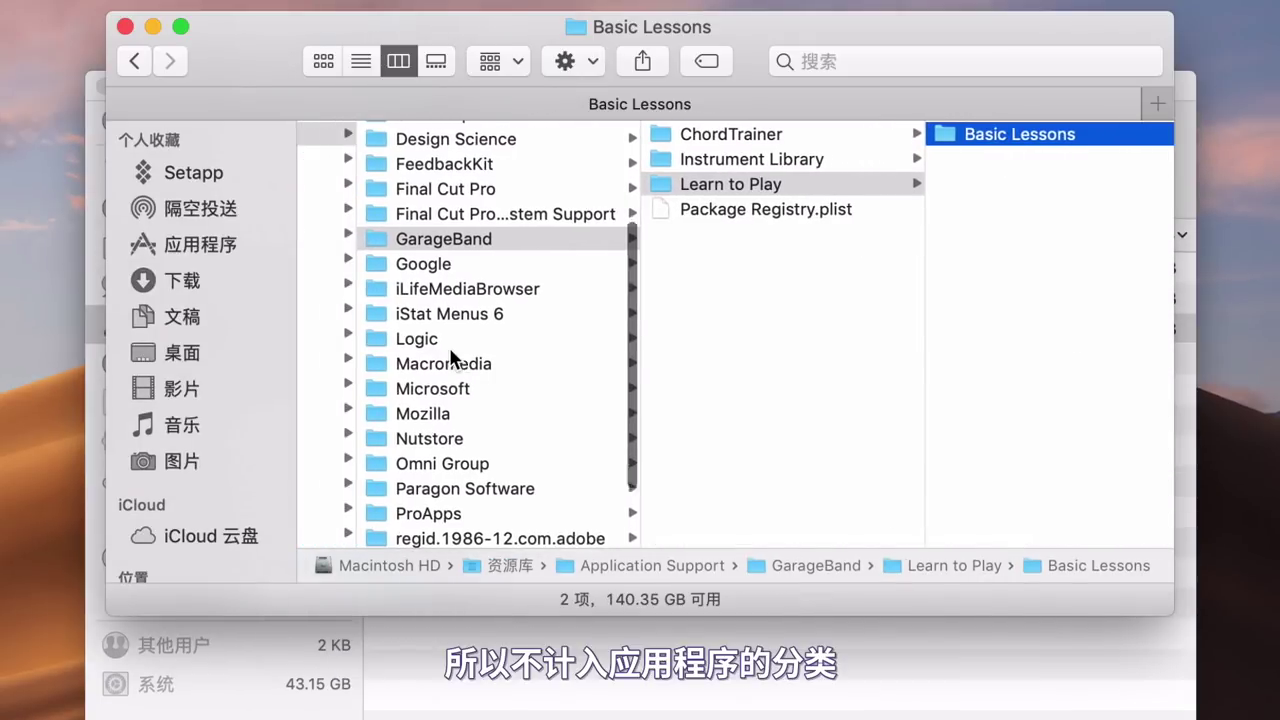
{"action": "scroll", "coordinate": [450, 352], "scroll_direction": "left", "scroll_amount": 6}
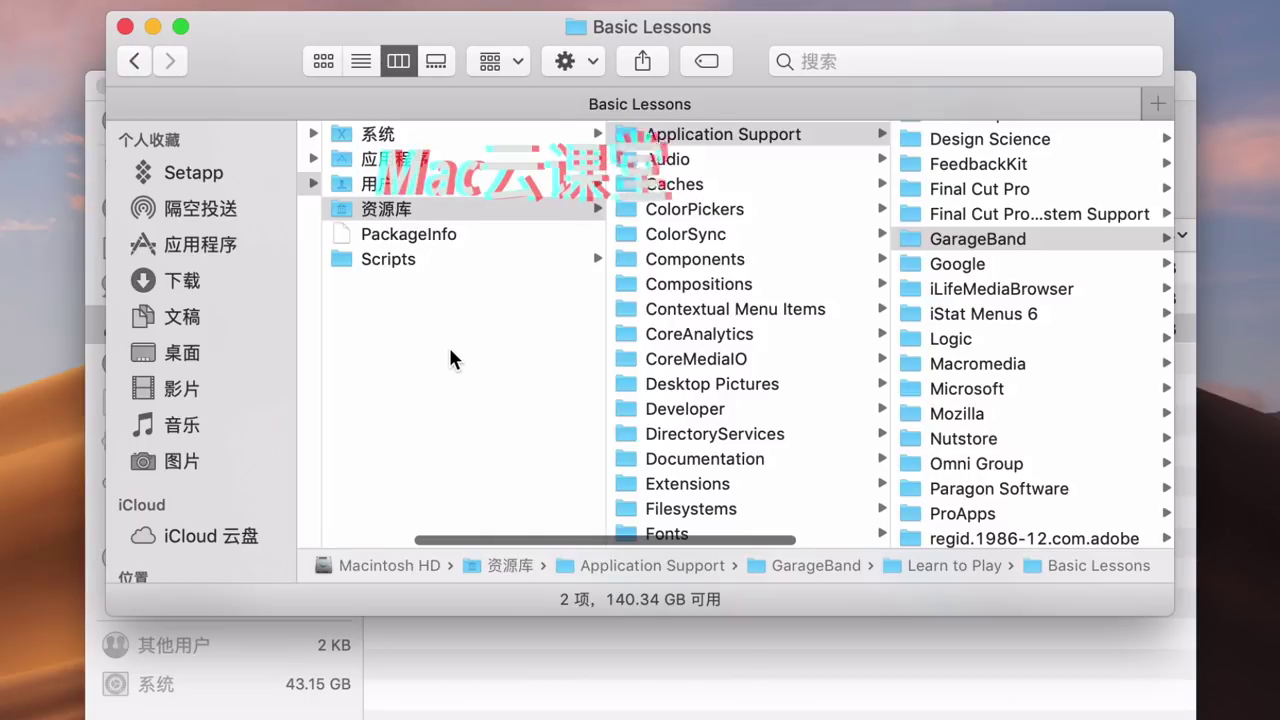
{"action": "left_click", "coordinate": [400, 209]}
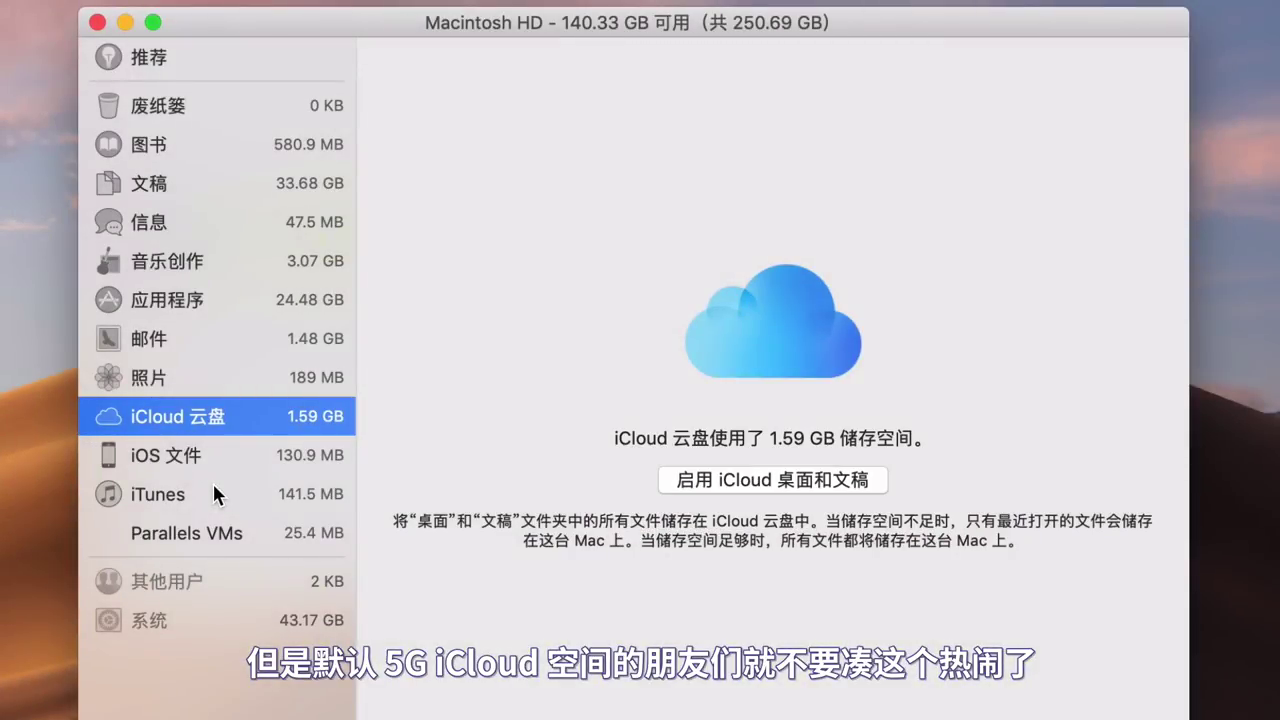
Step: Review the iOS 文件 and Parallels VMs storage categories
{"action": "left_click", "coordinate": [212, 468]}
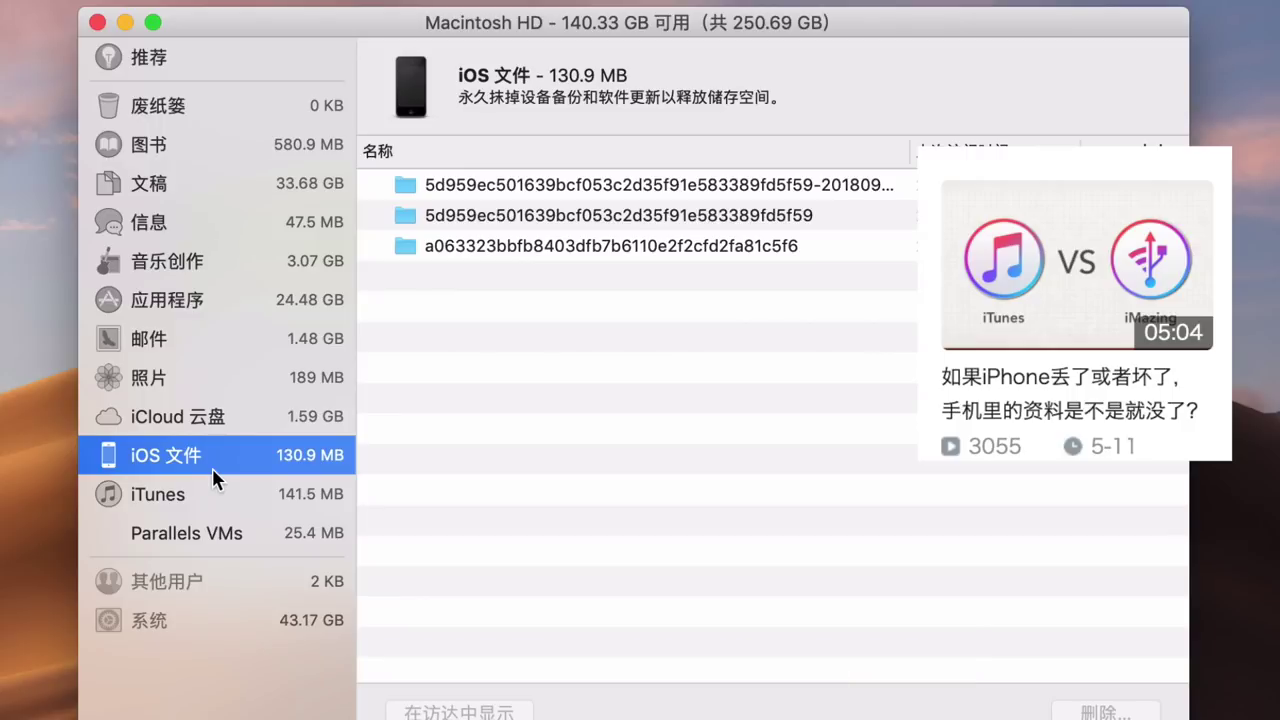
{"action": "left_click", "coordinate": [188, 533]}
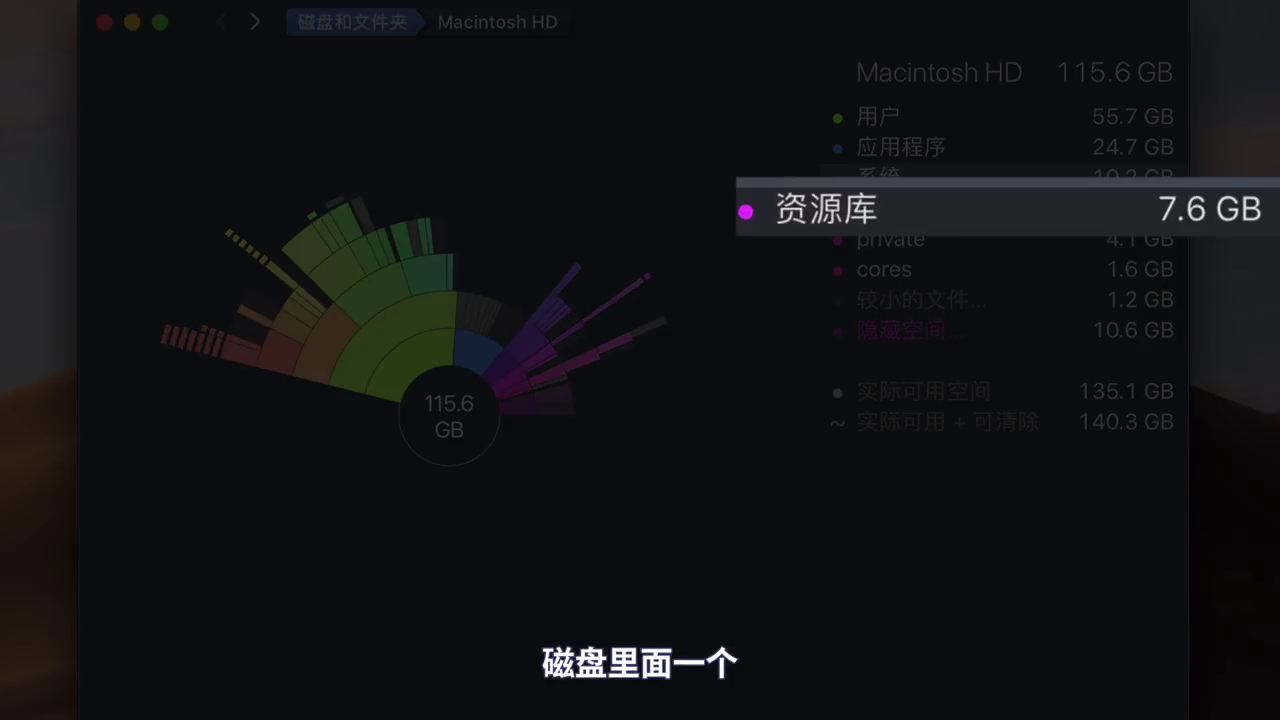
Step: In DaisyDisk, drill into the Steam folder under the user's 资源库/Application Support and open steamapps, then common
{"action": "left_click", "coordinate": [966, 186]}
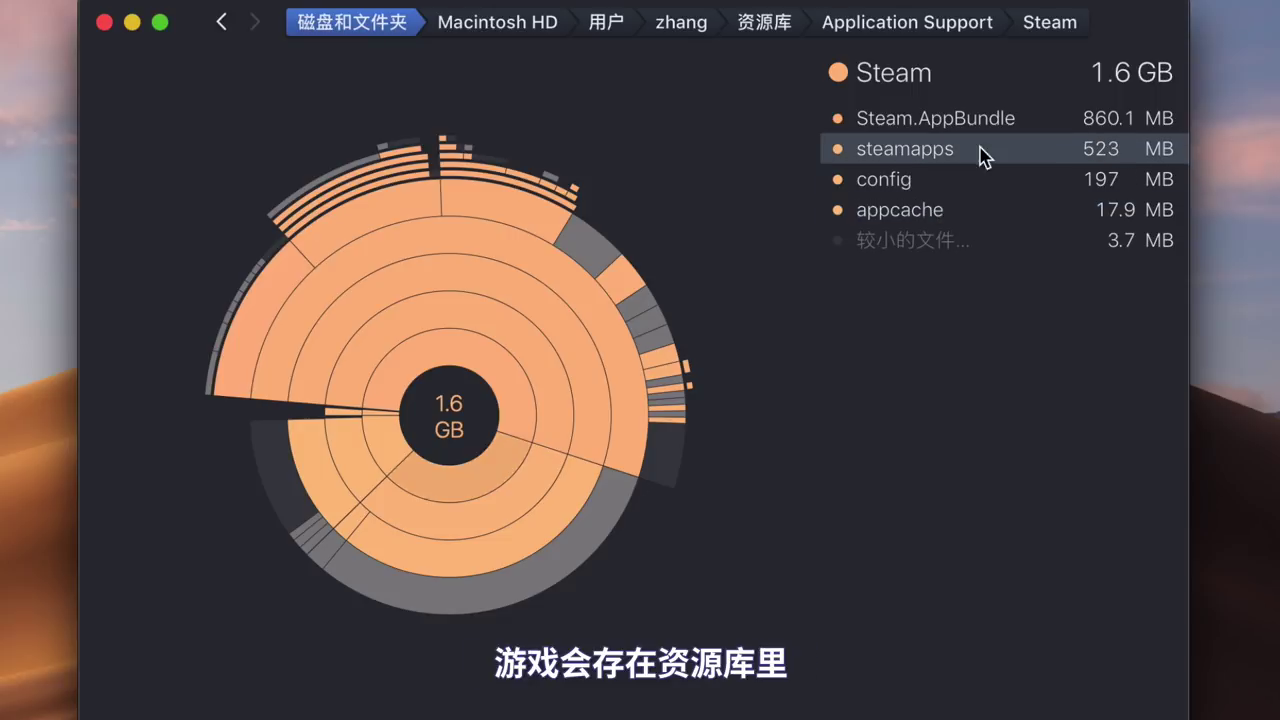
{"action": "left_click", "coordinate": [955, 158]}
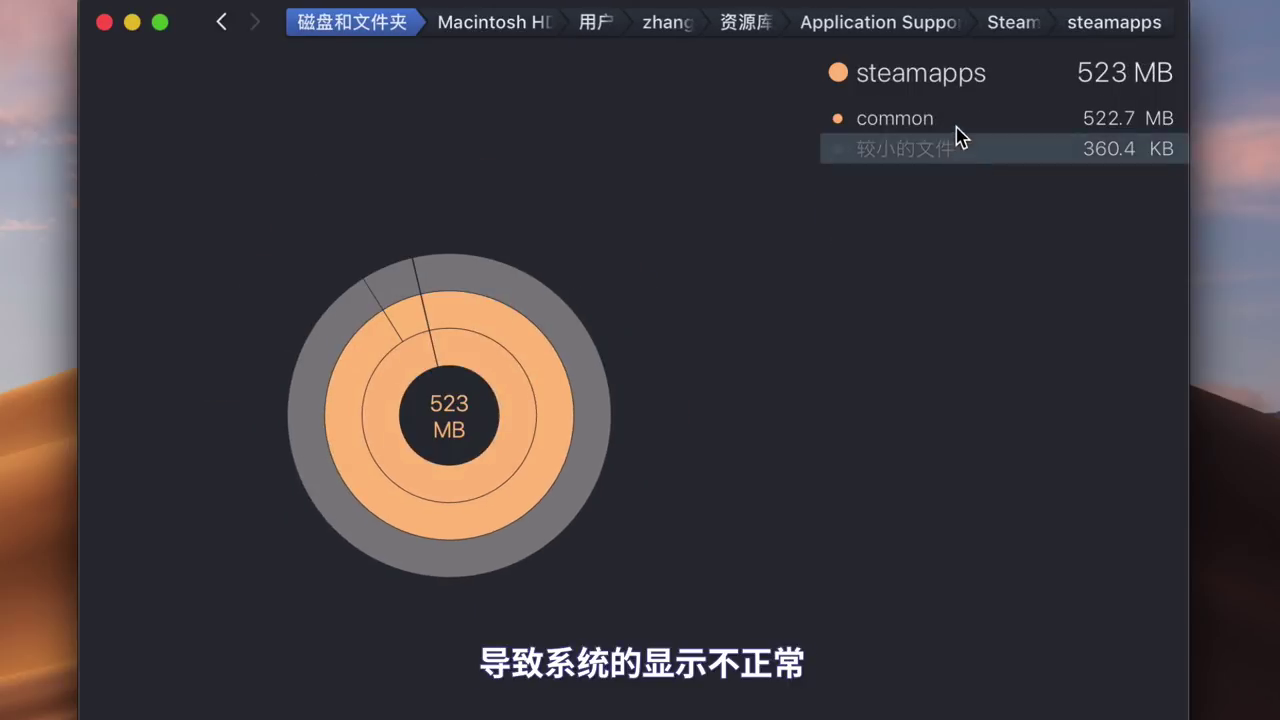
{"action": "left_click", "coordinate": [958, 124]}
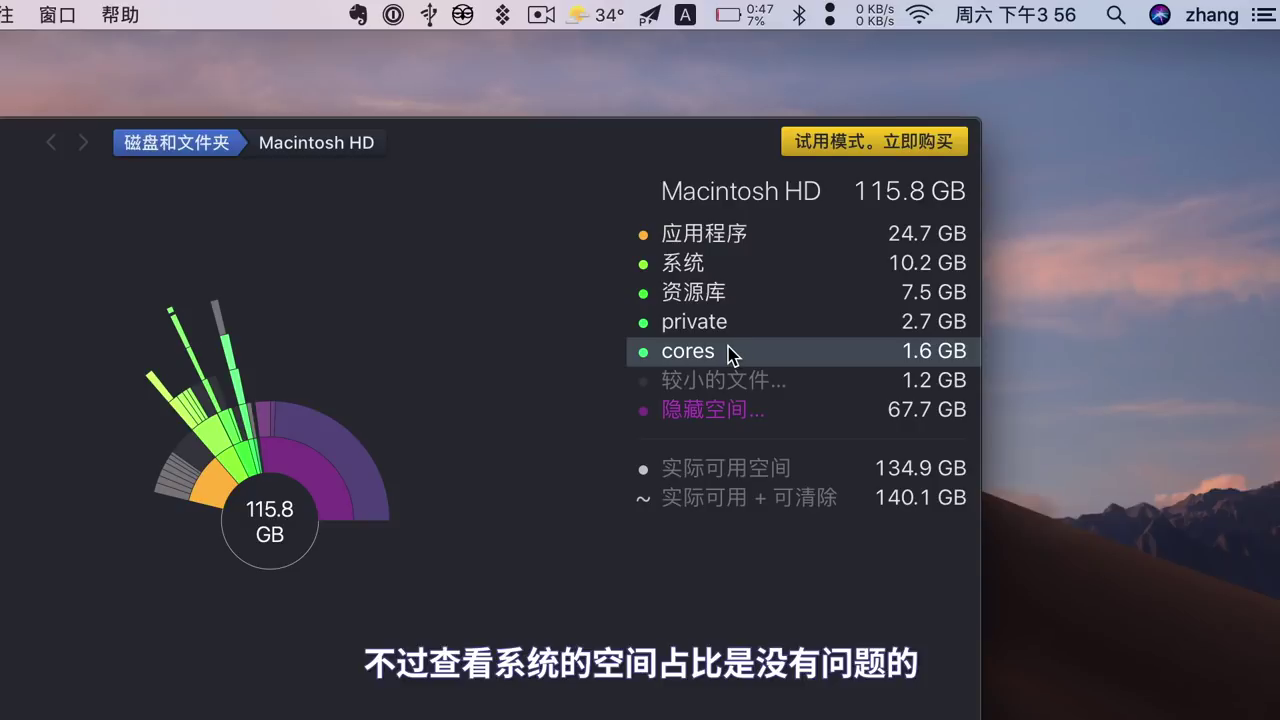
Step: Reveal the cores folder of Macintosh HD in Finder and open the 隐藏空间 breakdown in DaisyDisk
{"action": "right_click", "coordinate": [729, 353]}
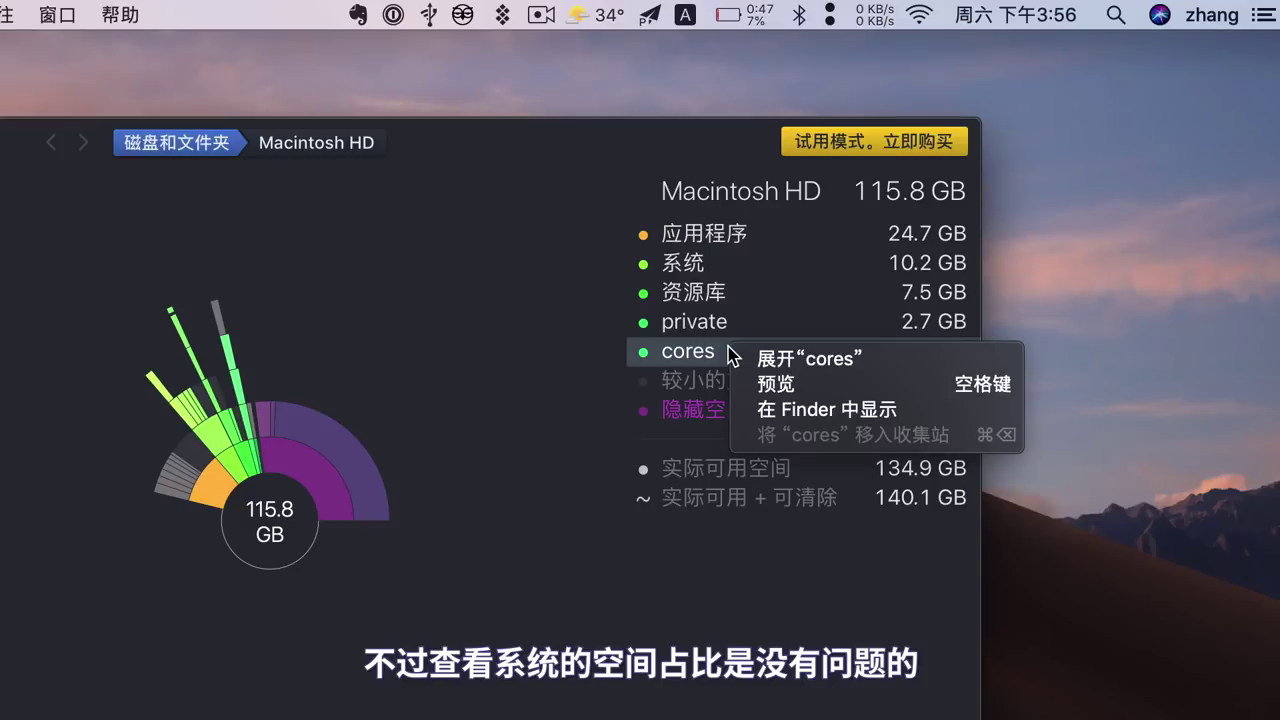
{"action": "left_click", "coordinate": [772, 410]}
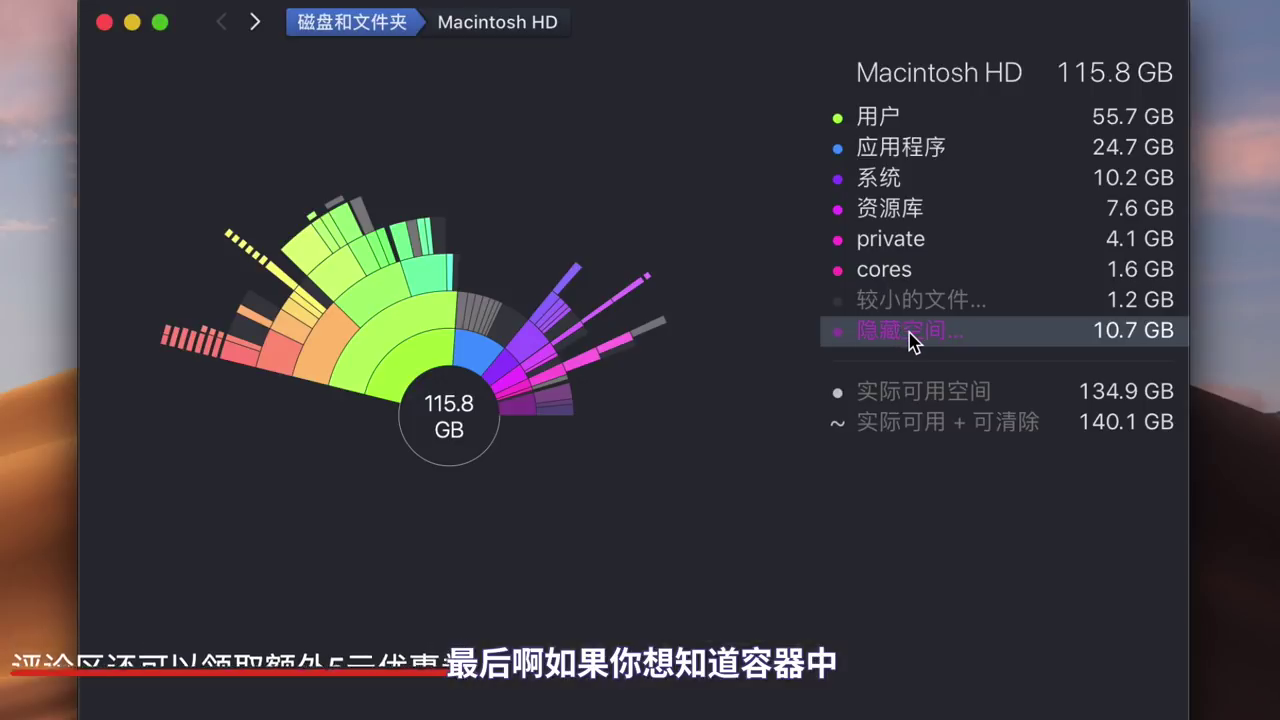
{"action": "left_click", "coordinate": [910, 336]}
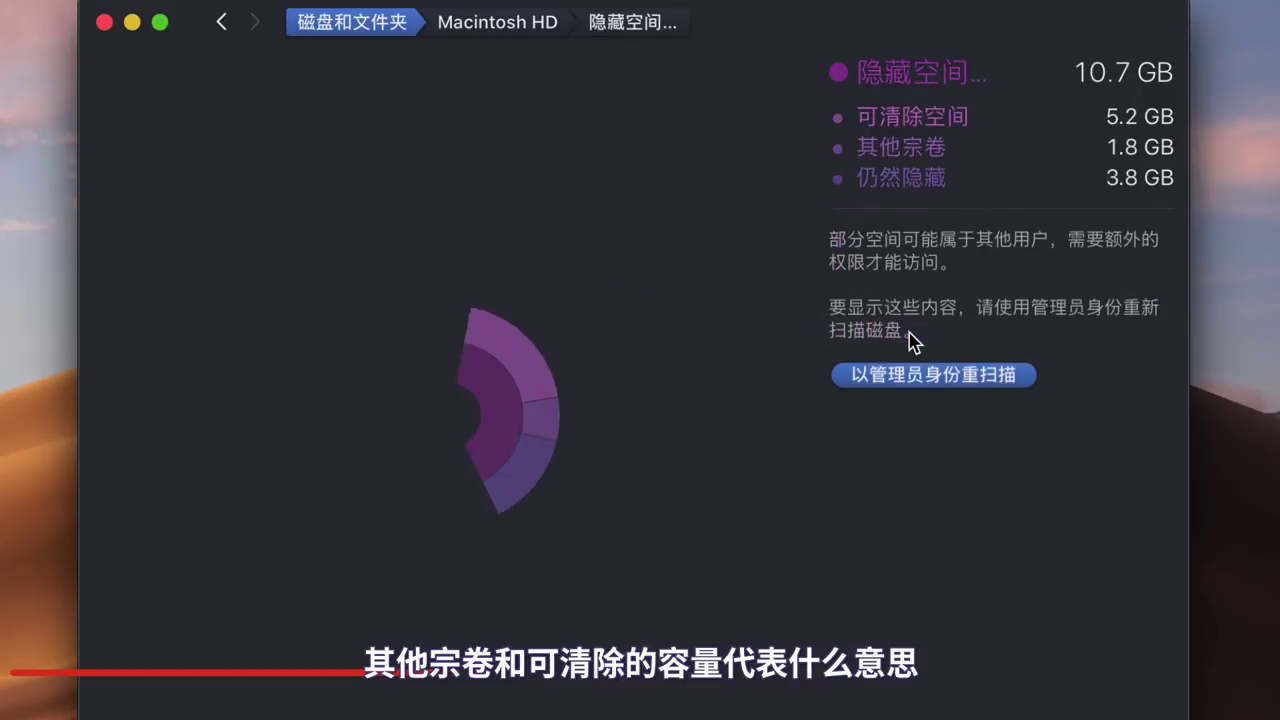